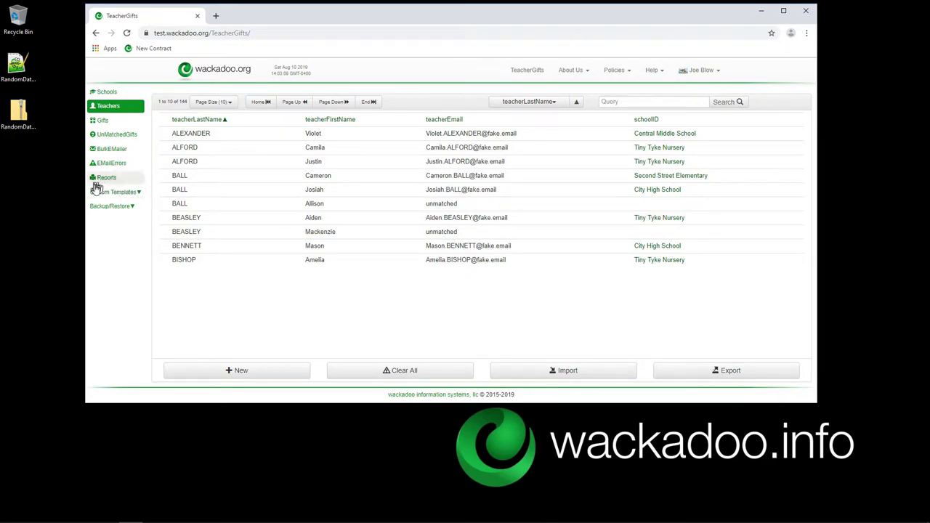
# Open the PSF Breakfasts Only import template and load RandomData.ImportFile.txt as its example report file
pyautogui.click(138, 194)
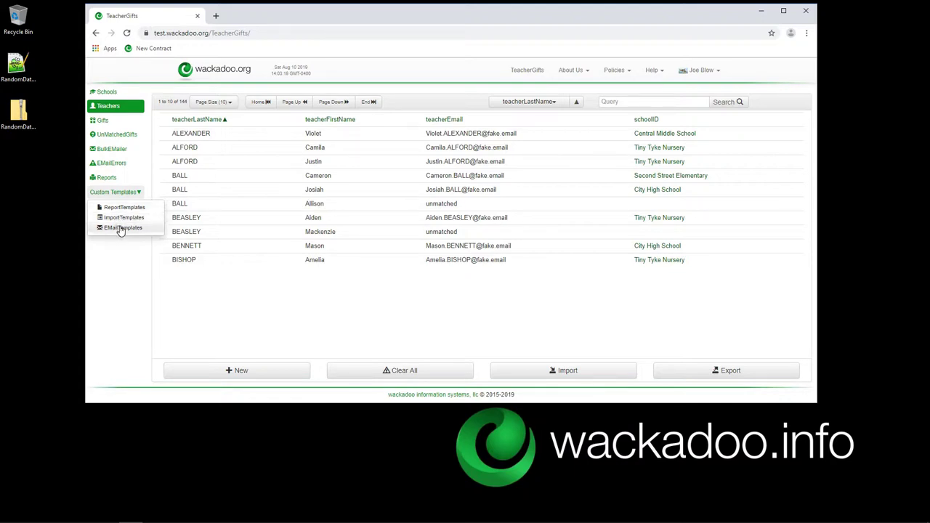
pyautogui.click(121, 218)
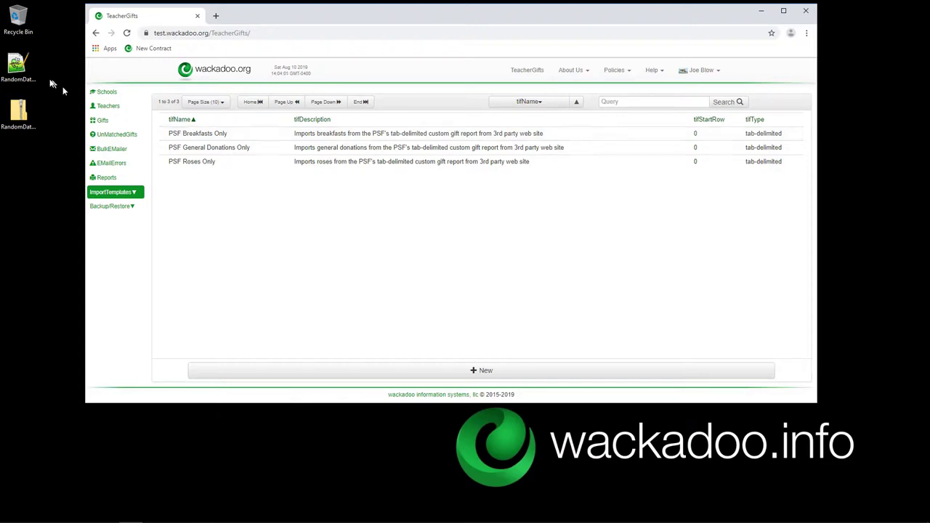
pyautogui.click(33, 66)
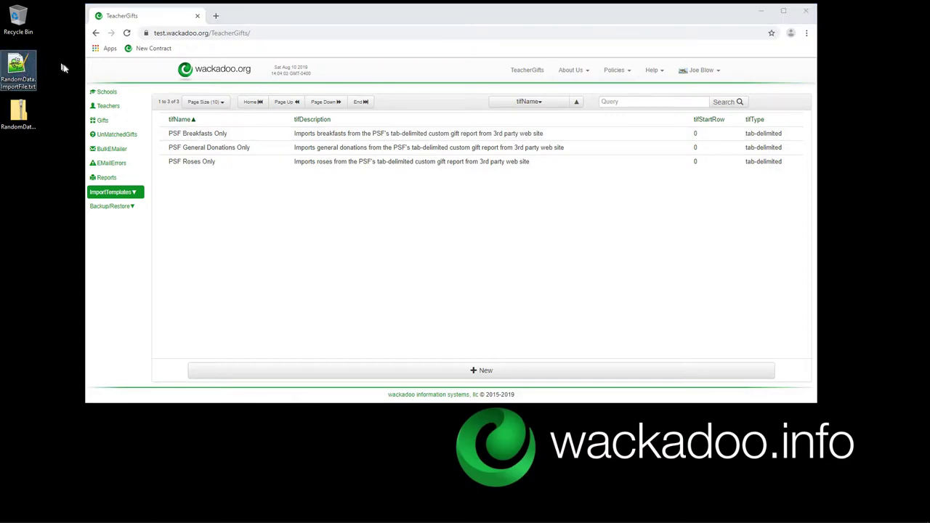
pyautogui.moveTo(32, 73); pyautogui.dragTo(249, 135)
pyautogui.click(249, 135)
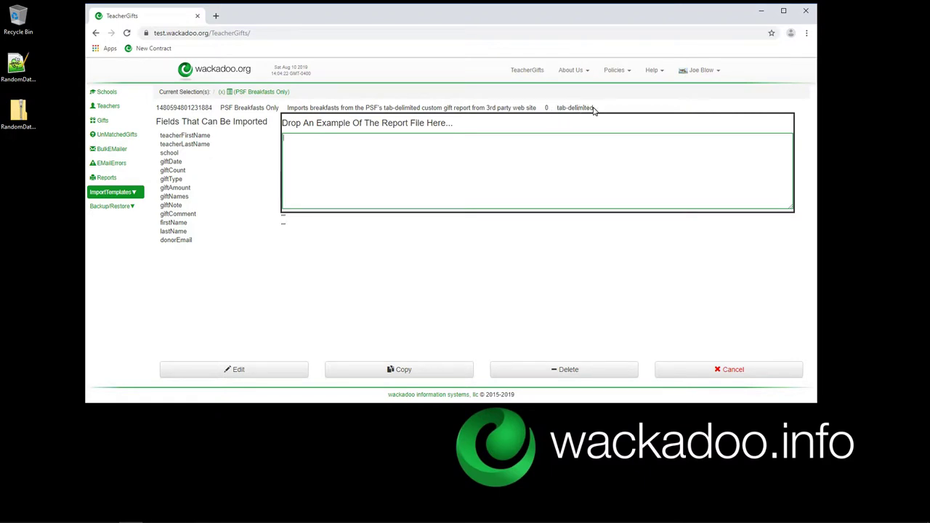
pyautogui.click(16, 67)
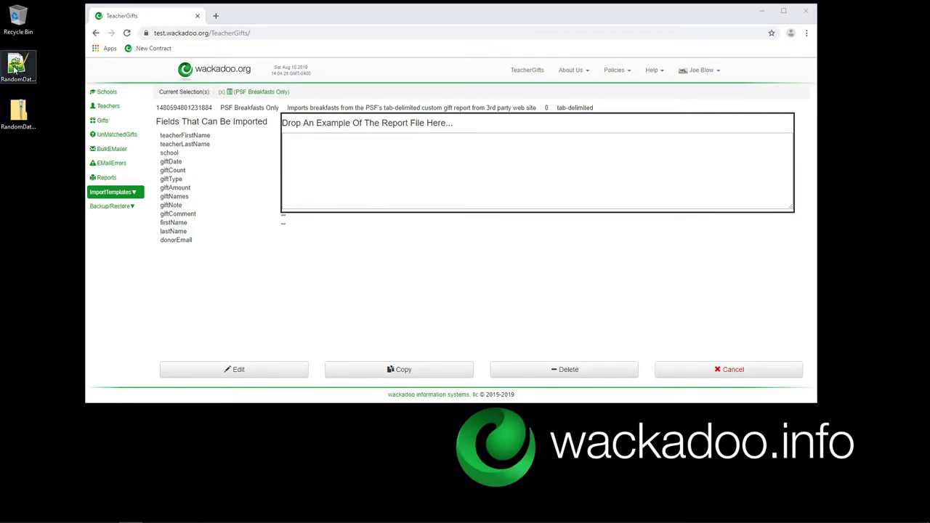
pyautogui.moveTo(16, 66); pyautogui.dragTo(398, 168)
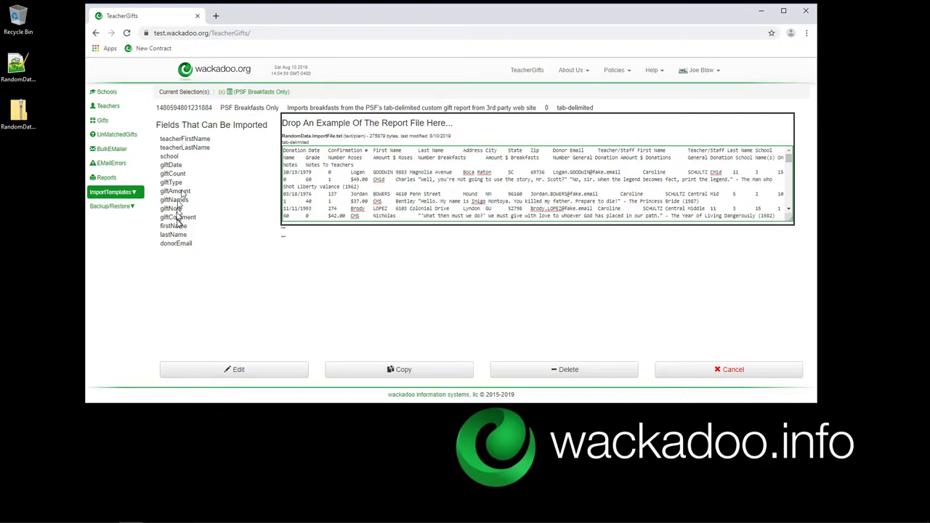
# Examine the teacherFirstName import field definition, including its row, required setting, partial-value extraction options and final-value modification options
pyautogui.click(180, 142)
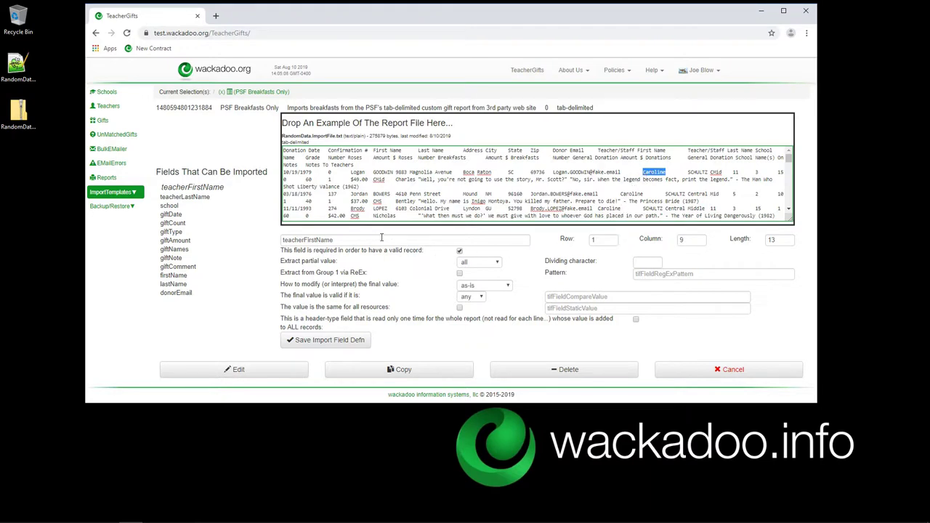
pyautogui.click(593, 239)
pyautogui.write('1')
pyautogui.click(459, 250)
pyautogui.click(498, 263)
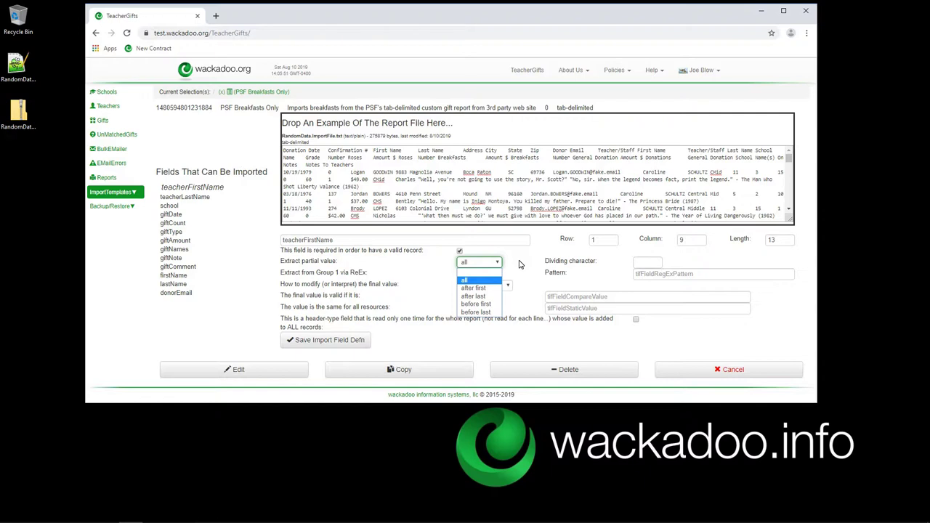
pyautogui.click(519, 264)
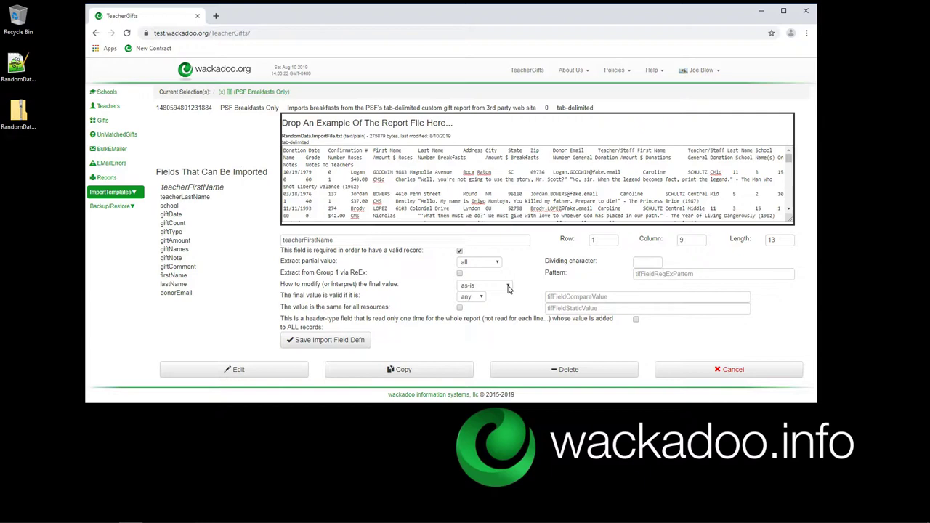
pyautogui.click(507, 287)
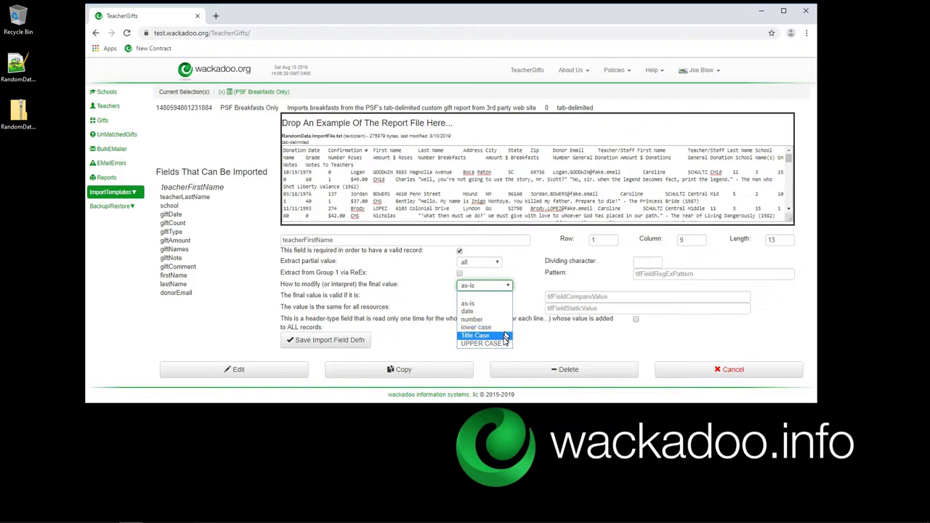
pyautogui.click(539, 281)
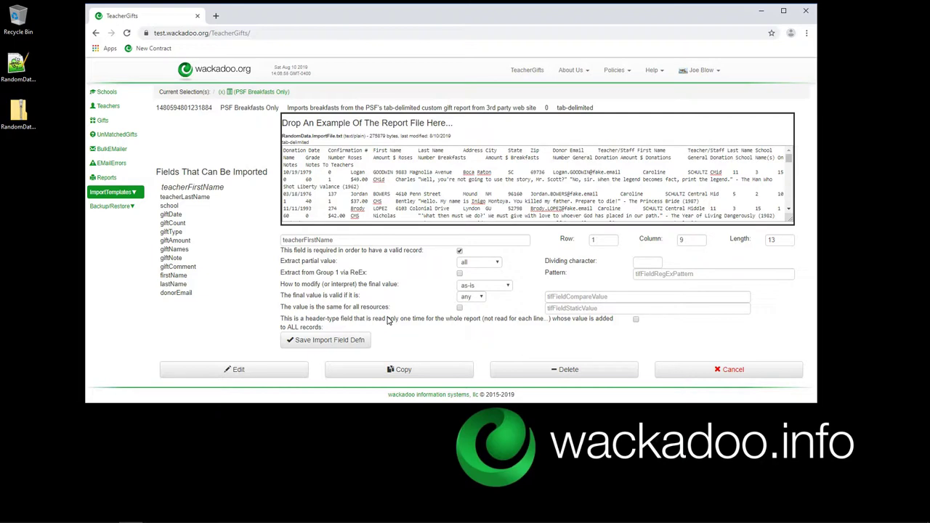
# Review the teacherLastName, school, giftDate and giftCount definitions, checking giftDate's value interpretation choices and giftCount's validity comparison choices
pyautogui.click(175, 198)
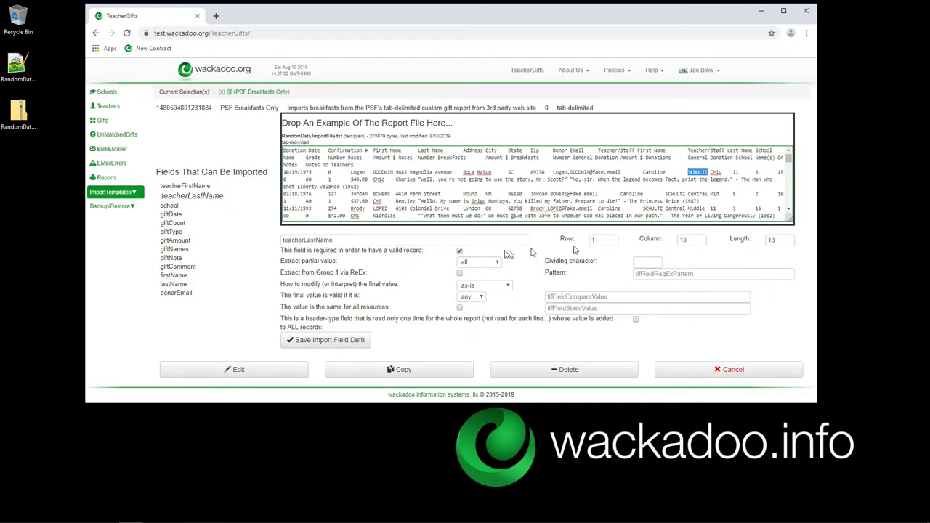
pyautogui.click(168, 205)
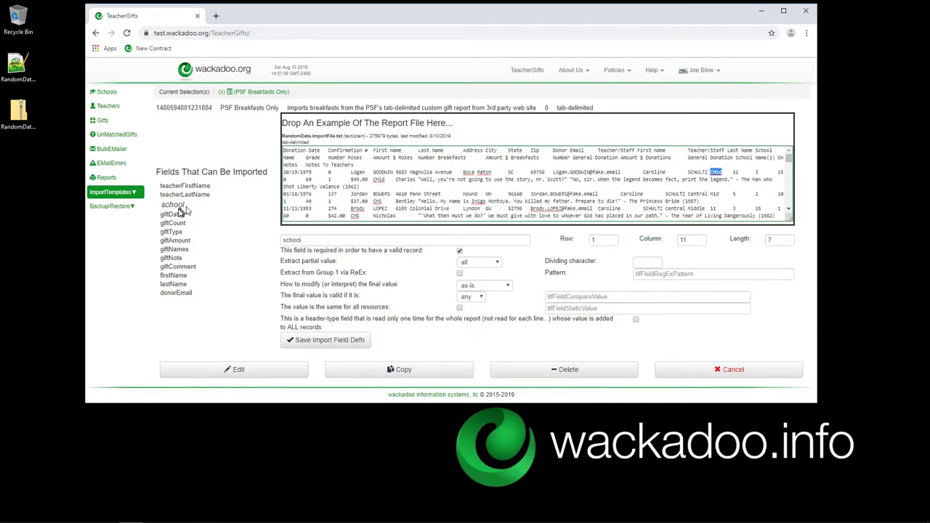
pyautogui.click(173, 214)
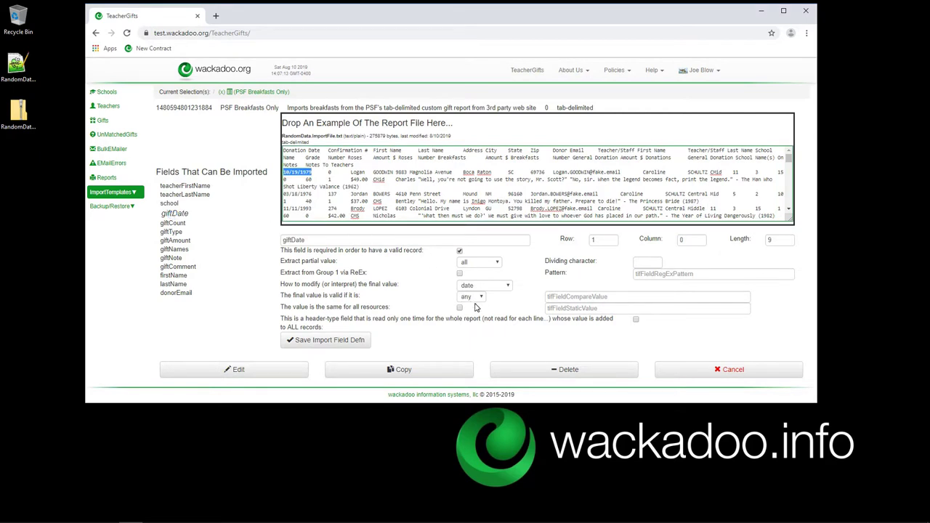
pyautogui.click(508, 288)
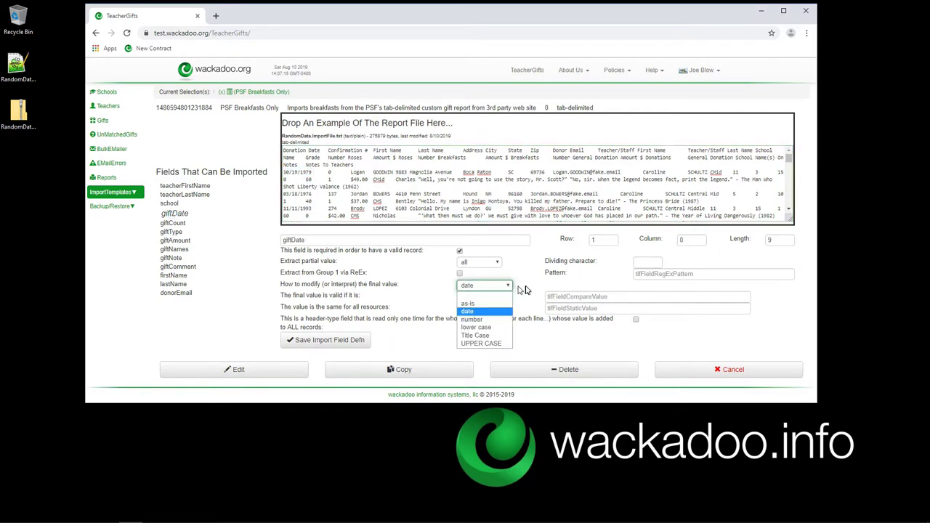
pyautogui.click(527, 290)
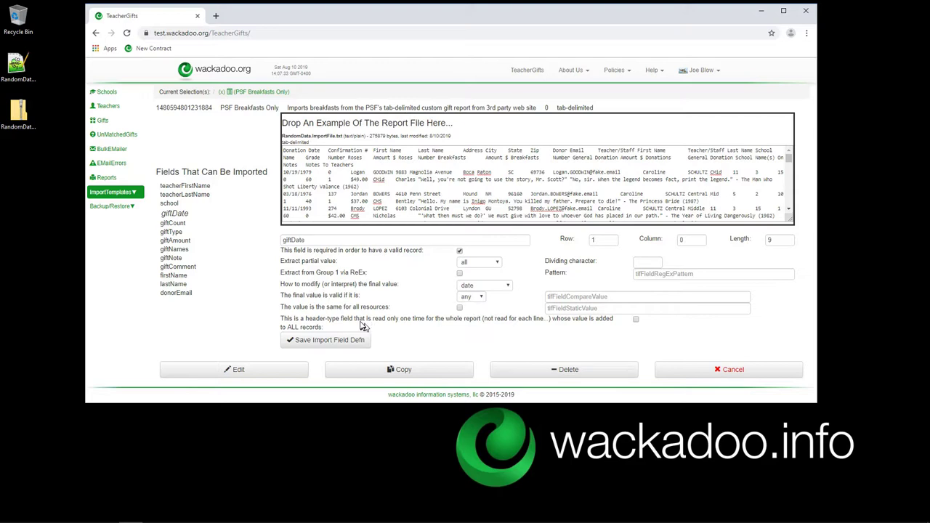
pyautogui.click(175, 223)
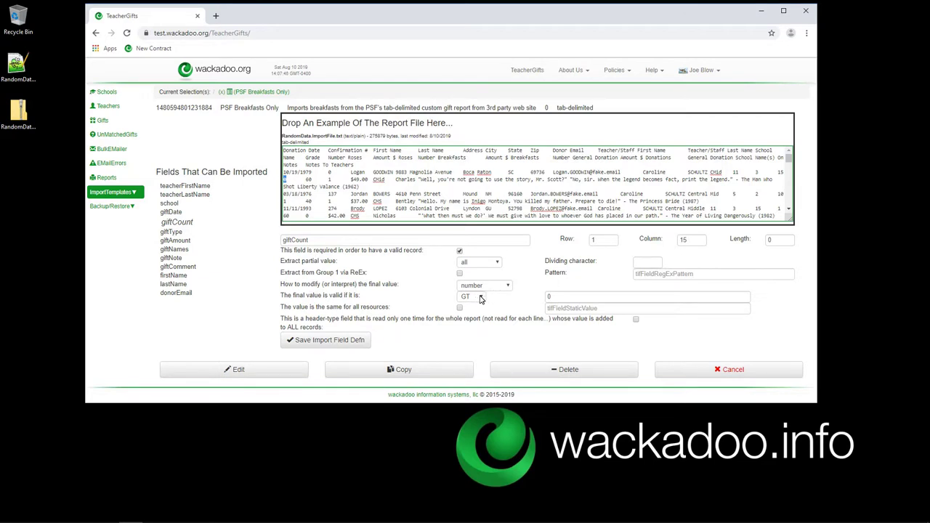
pyautogui.click(479, 298)
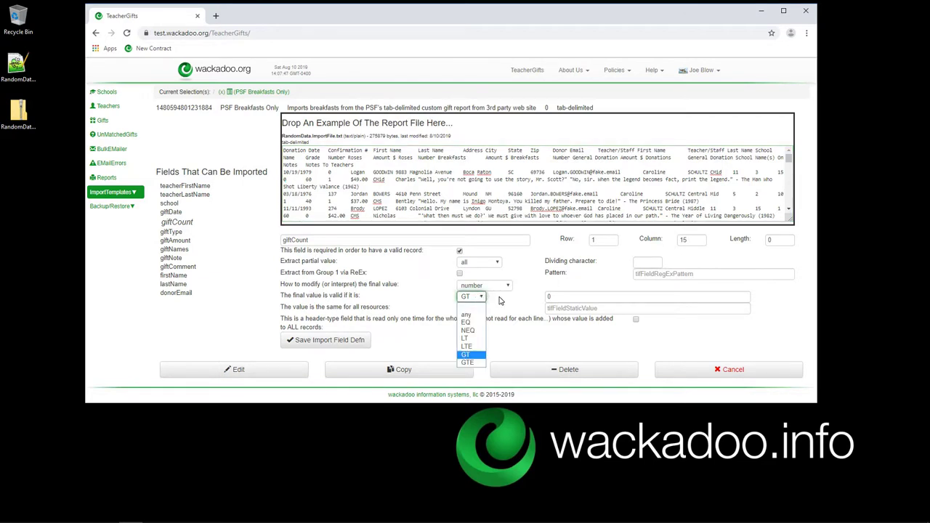
pyautogui.click(500, 299)
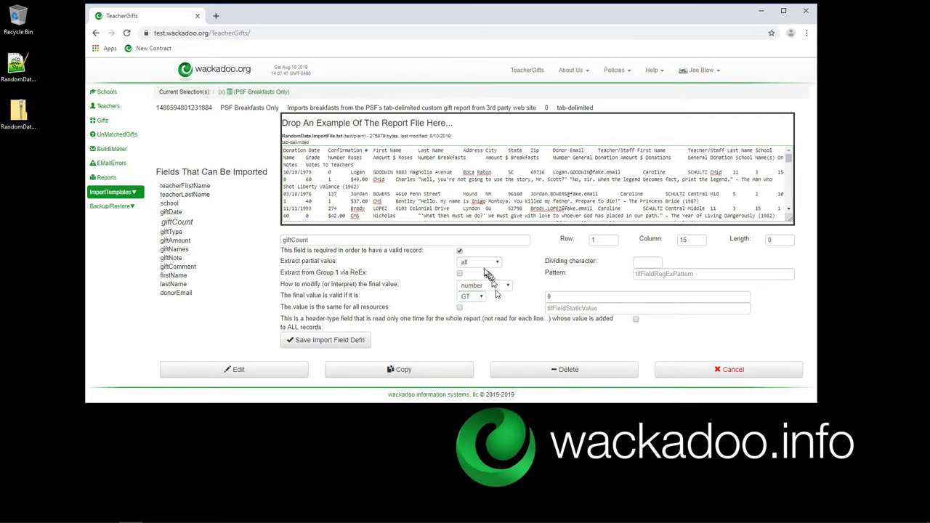
# Examine the giftType field definition, including its partial-value extraction choices, dividing character and the static value used for all resources
pyautogui.click(173, 232)
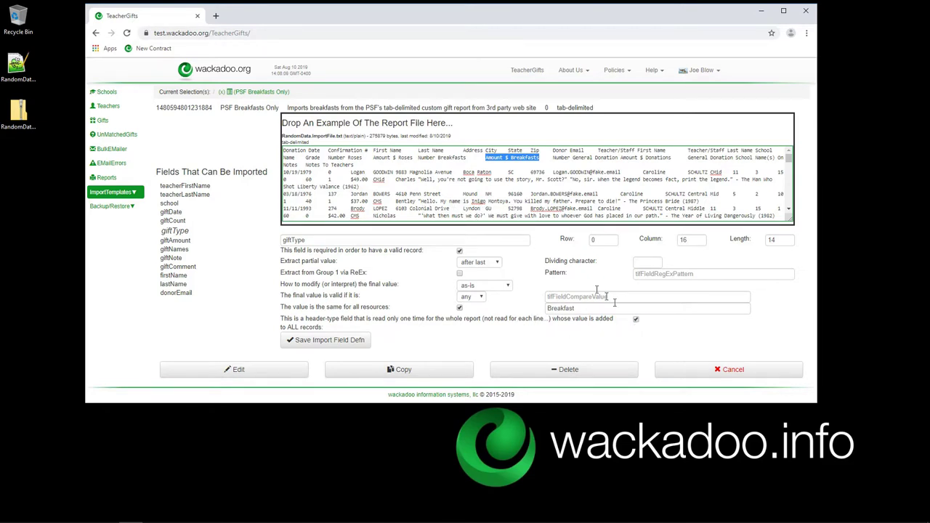
pyautogui.click(499, 264)
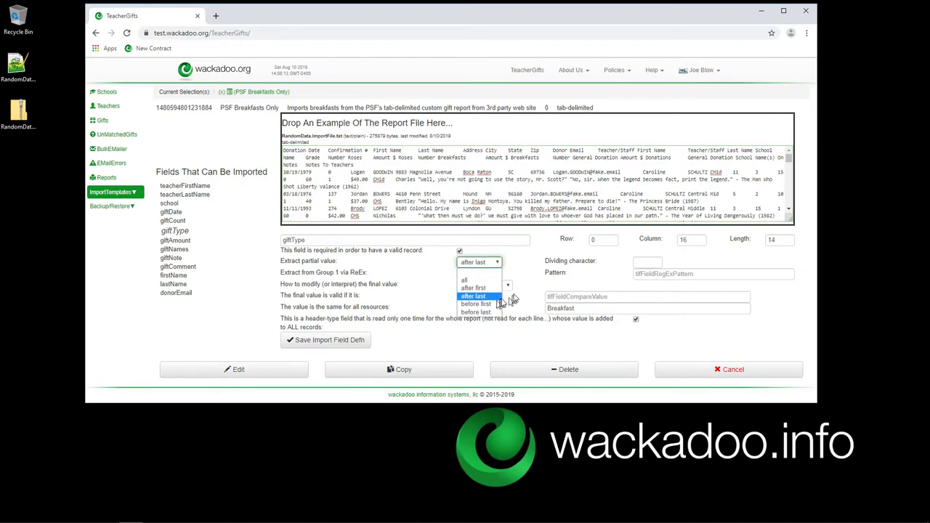
pyautogui.click(527, 267)
pyautogui.click(650, 260)
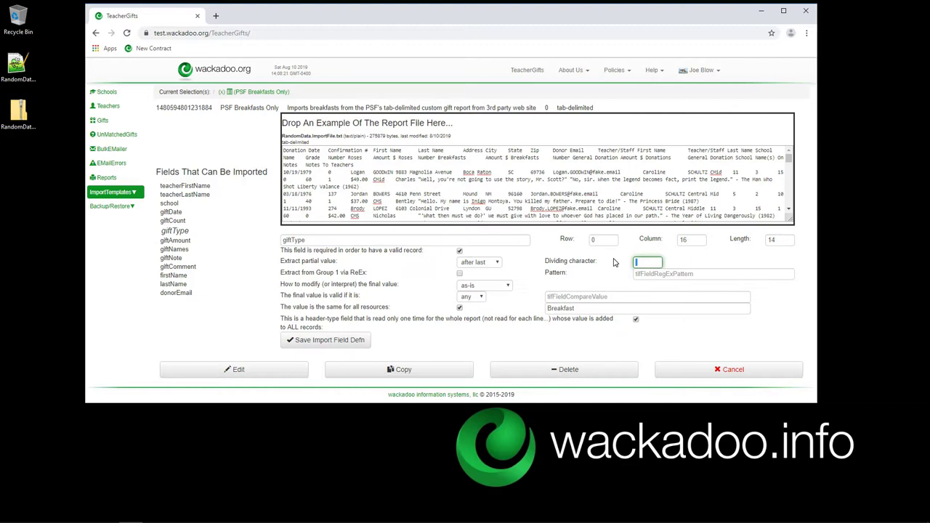
pyautogui.click(613, 262)
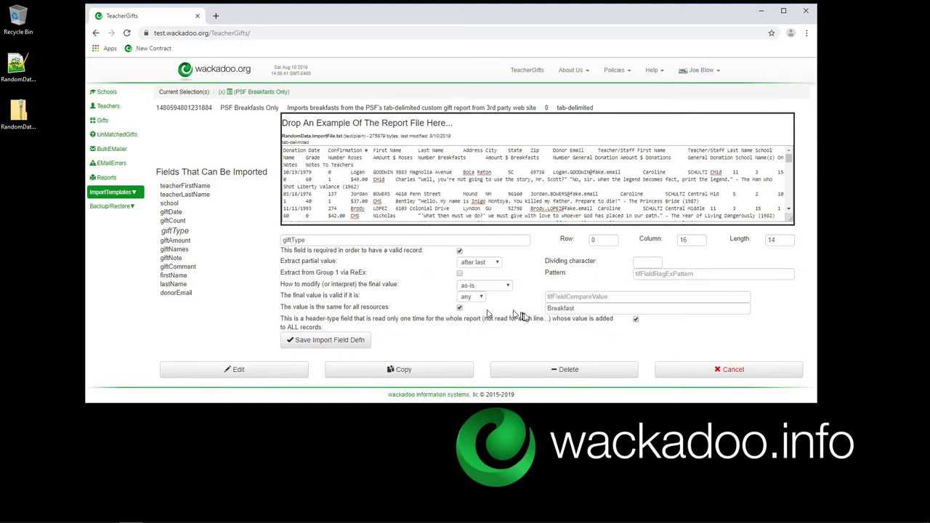
pyautogui.click(581, 308)
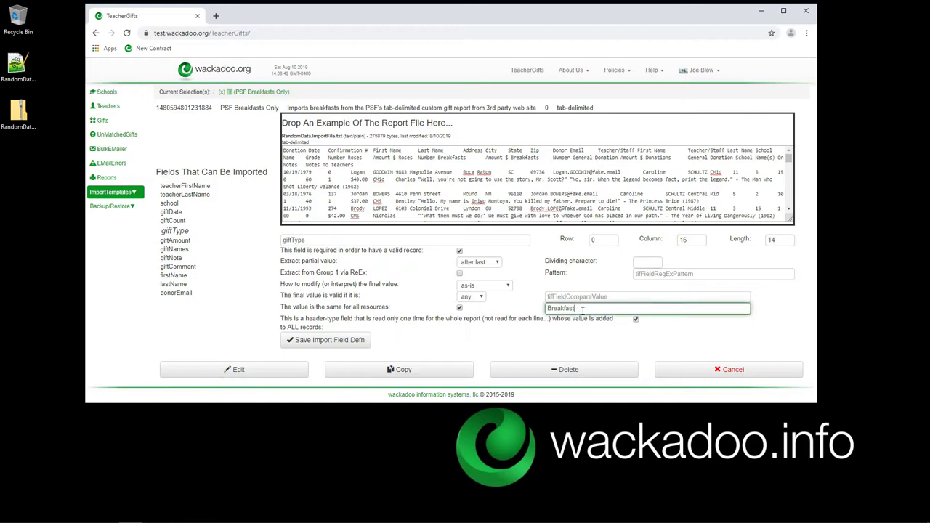
# Review the import definitions of the giftAmount, giftNames and giftNote fields against the example report
pyautogui.click(175, 240)
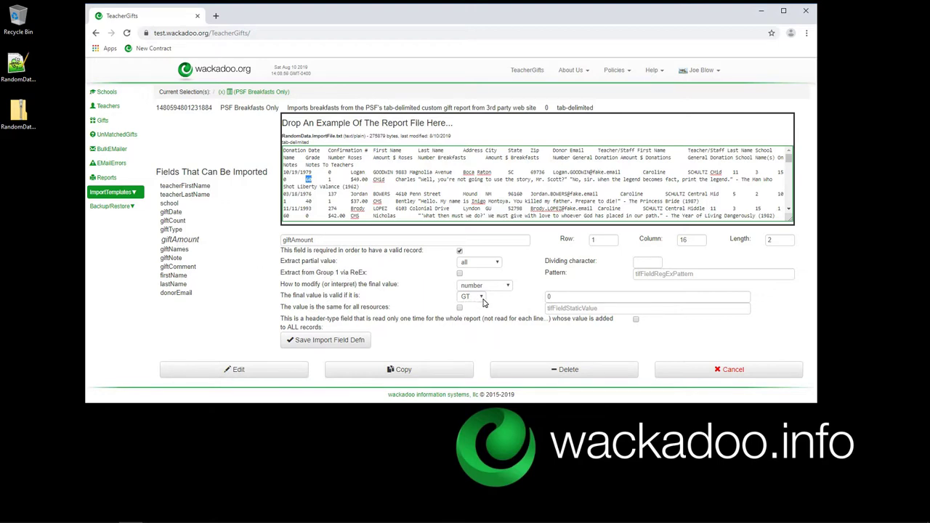
pyautogui.click(177, 251)
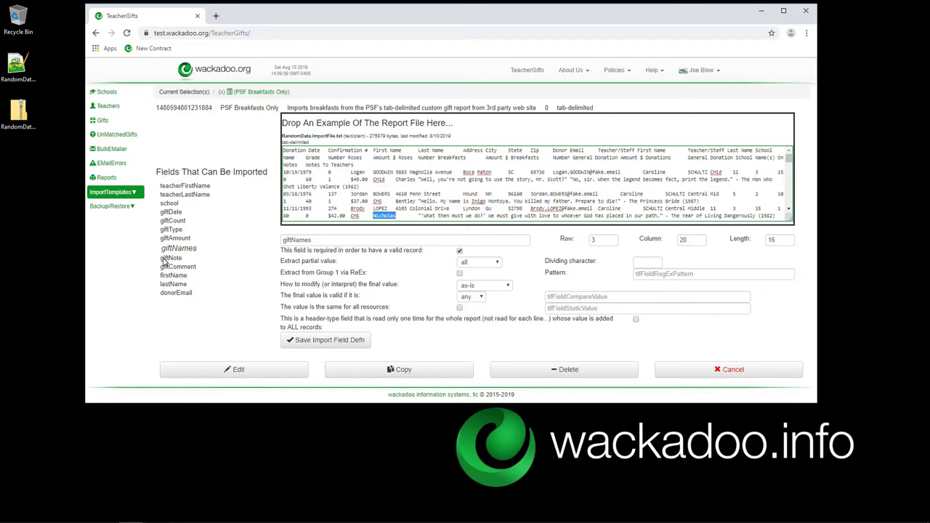
pyautogui.click(164, 259)
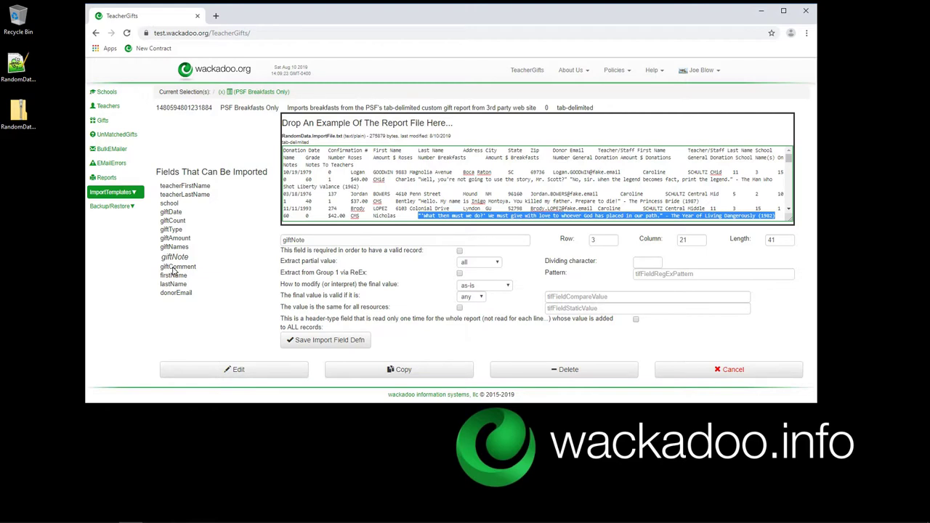
# Try mapping the undefined giftComment field by selecting the Notes and Notes To Teachers header text in the example report
pyautogui.click(172, 267)
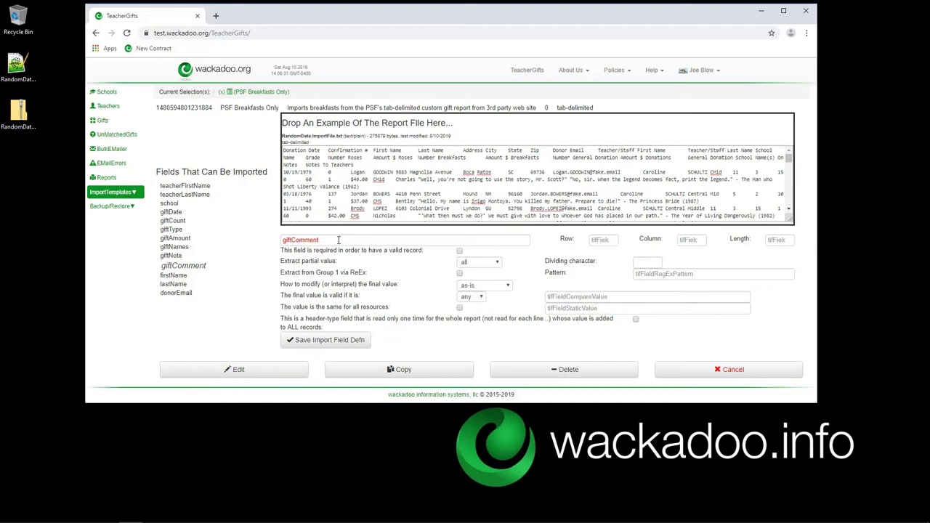
pyautogui.doubleClick(285, 165)
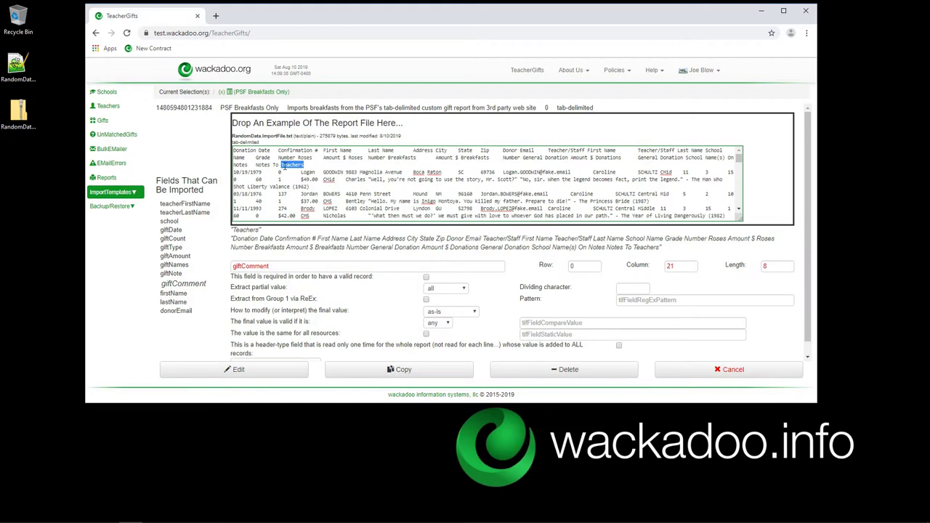
pyautogui.click(241, 165)
pyautogui.doubleClick(241, 165)
pyautogui.moveTo(258, 165); pyautogui.dragTo(313, 165)
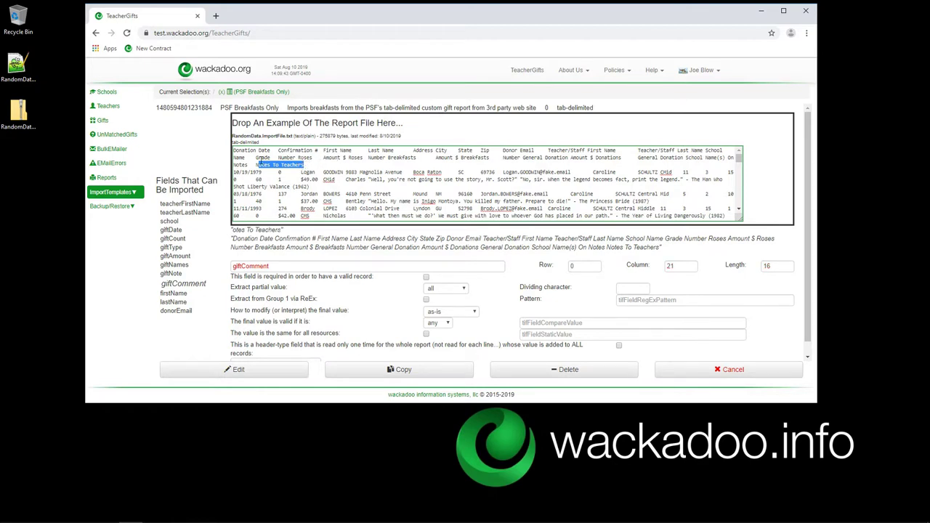
pyautogui.click(242, 166)
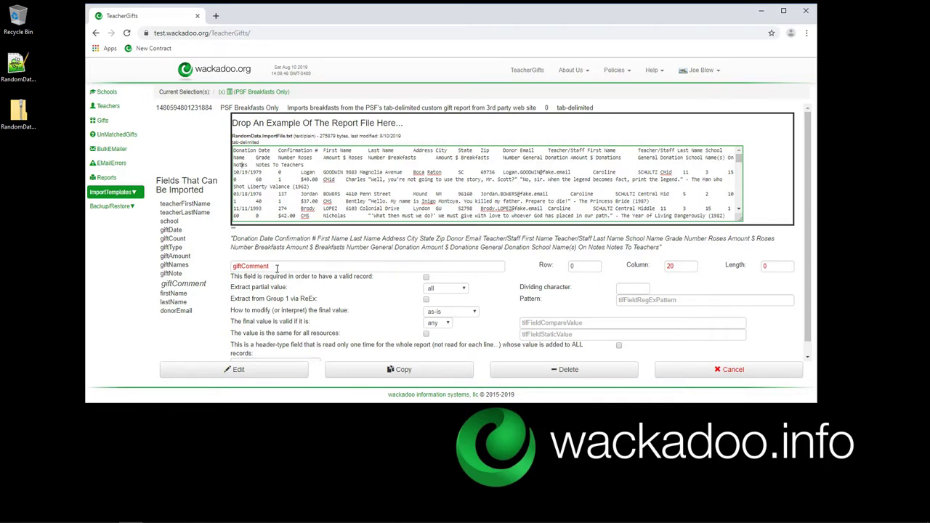
pyautogui.click(276, 268)
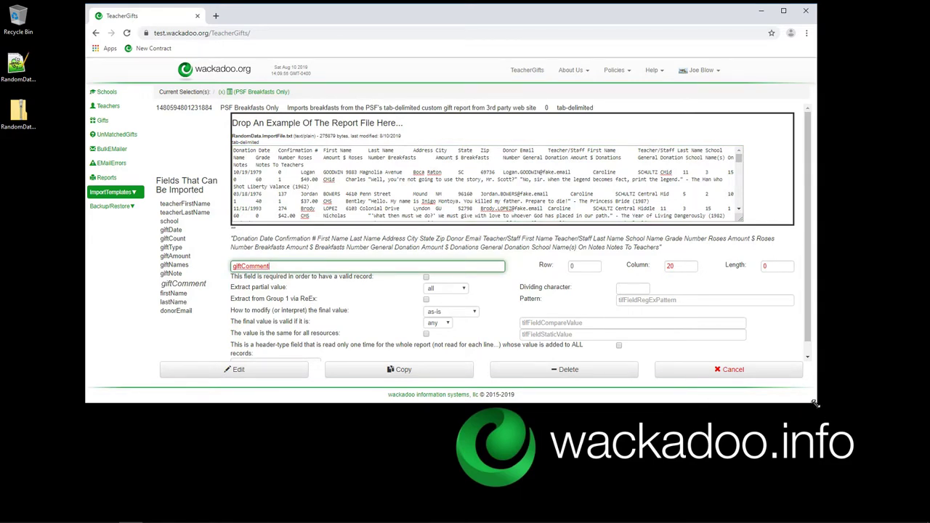
# Enlarge the browser window and review the import definitions of the firstName and lastName fields
pyautogui.moveTo(814, 402); pyautogui.dragTo(821, 462)
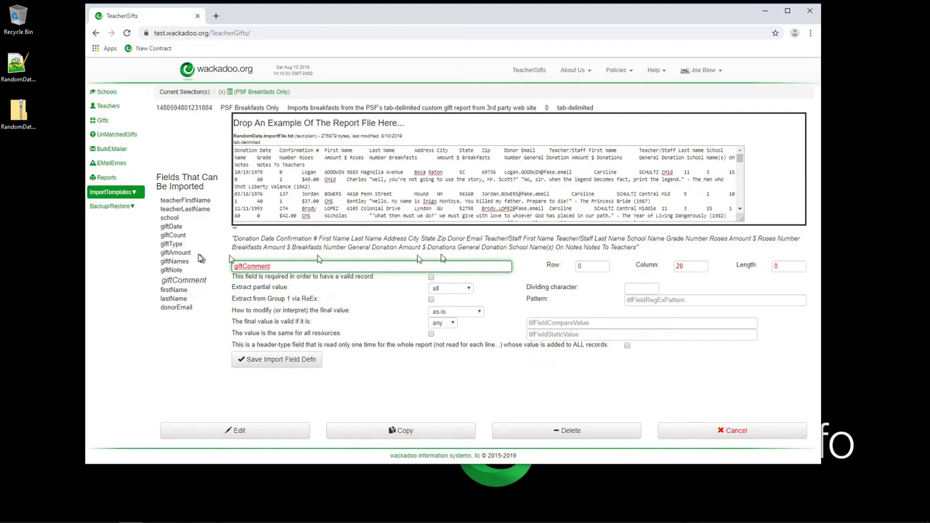
pyautogui.click(180, 291)
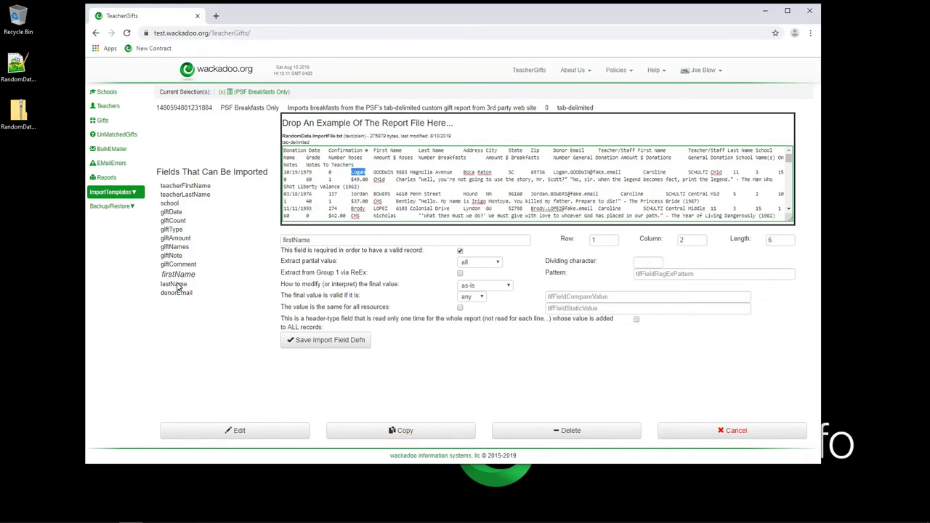
pyautogui.click(176, 285)
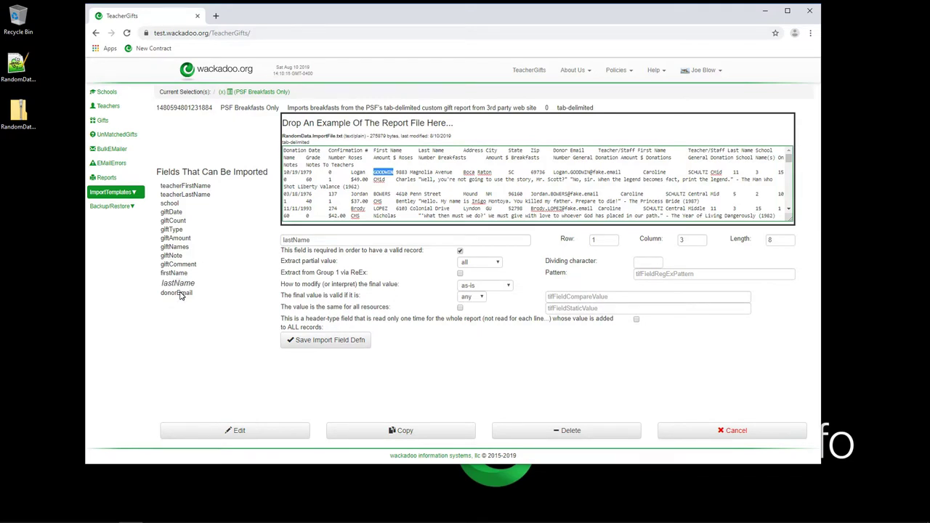
# Review the import definitions of the donorEmail, school, giftDate, giftCount and giftType fields, and return to the import template list
pyautogui.click(180, 291)
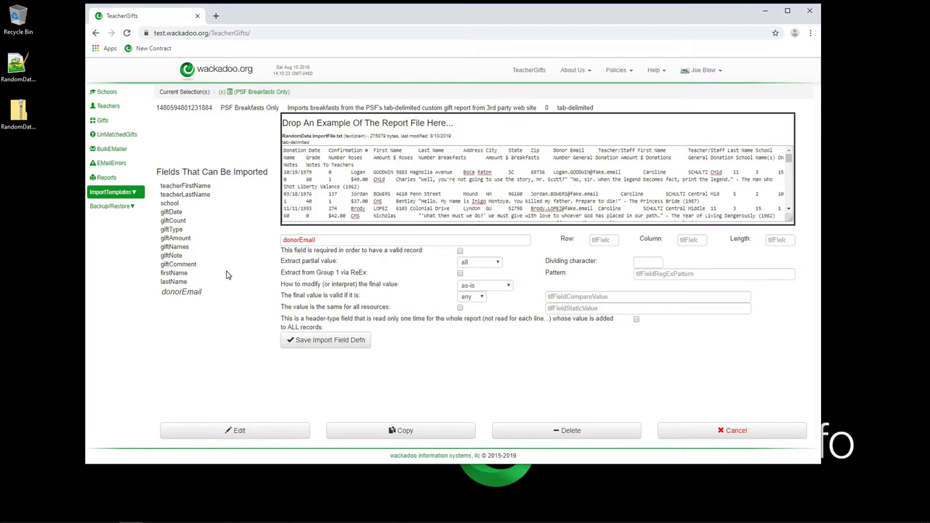
pyautogui.click(168, 205)
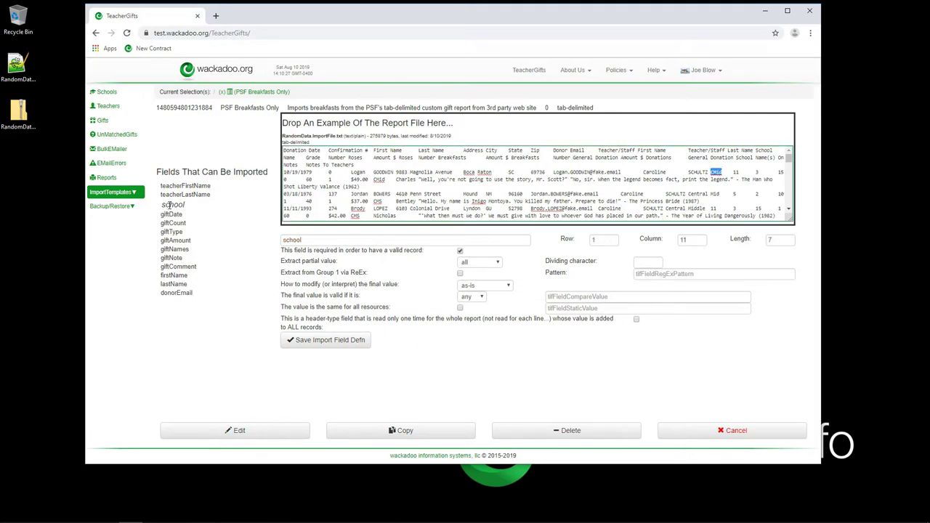
pyautogui.click(171, 214)
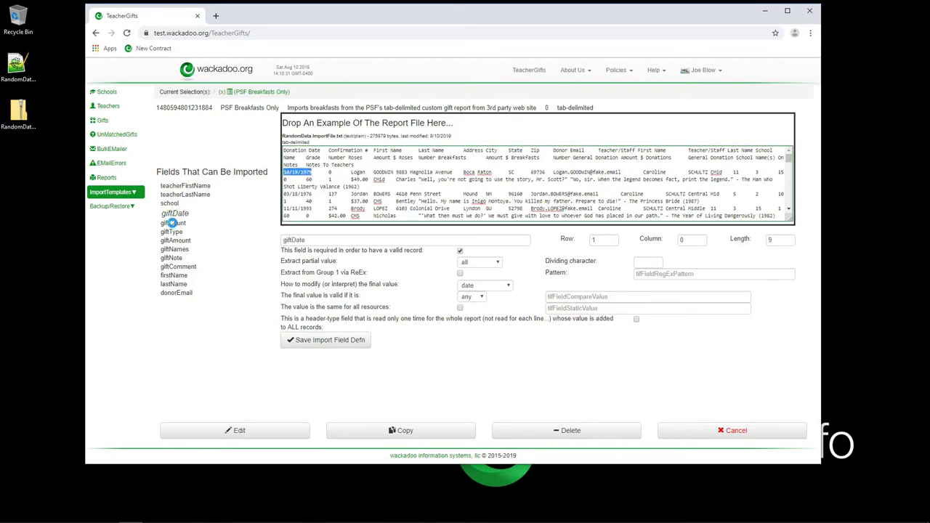
pyautogui.click(172, 223)
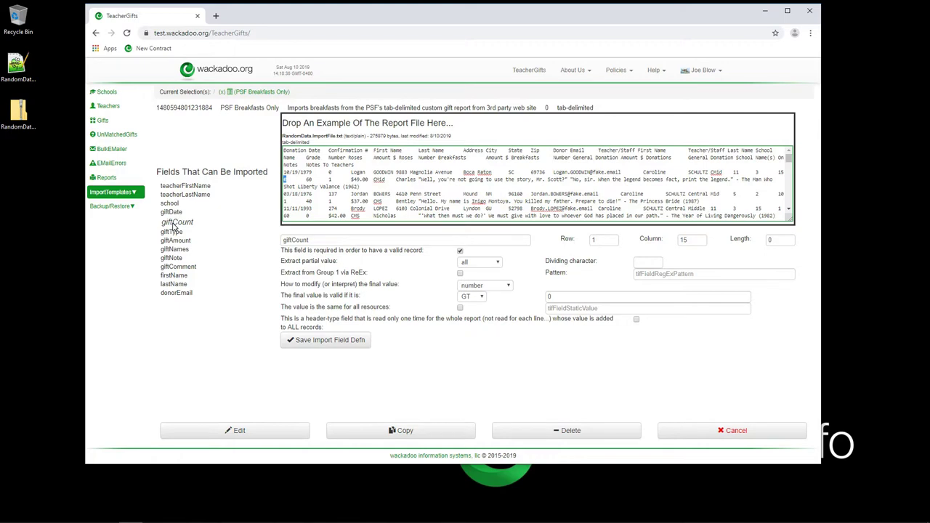
pyautogui.click(175, 232)
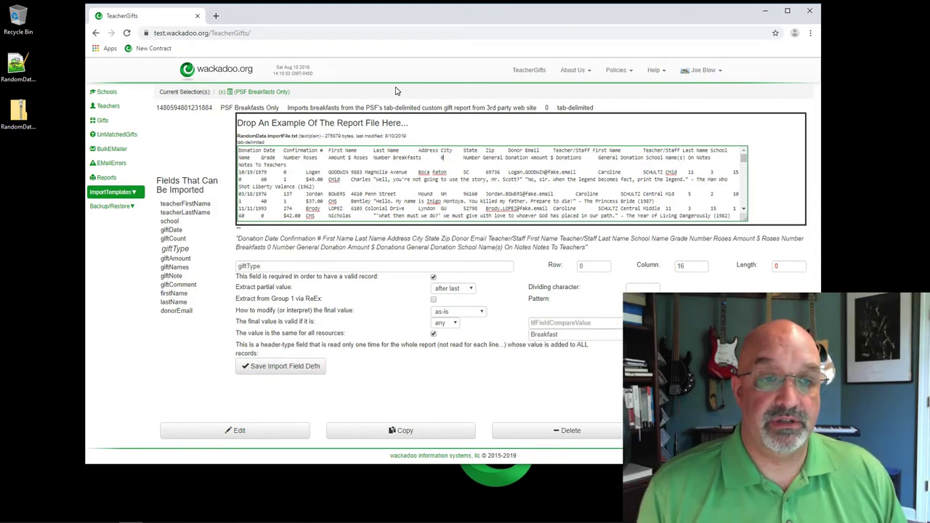
pyautogui.click(276, 92)
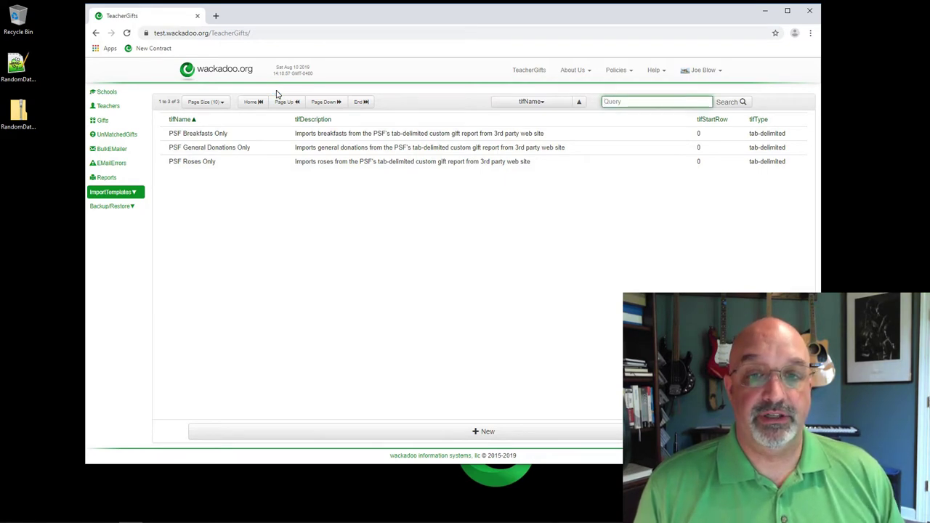
pyautogui.click(363, 73)
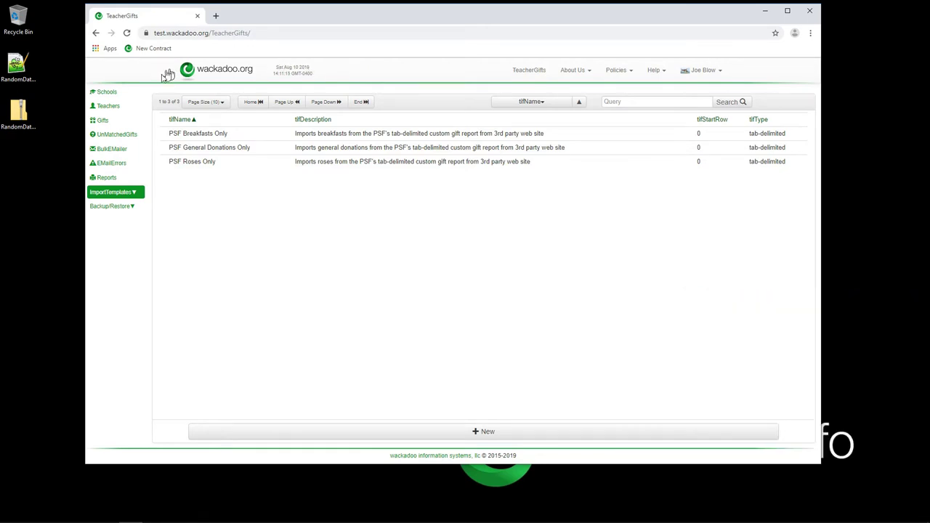
# Import RandomData.ImportFile.txt from the Desktop into Gifts using the PSF Breakfasts Only template
pyautogui.click(104, 121)
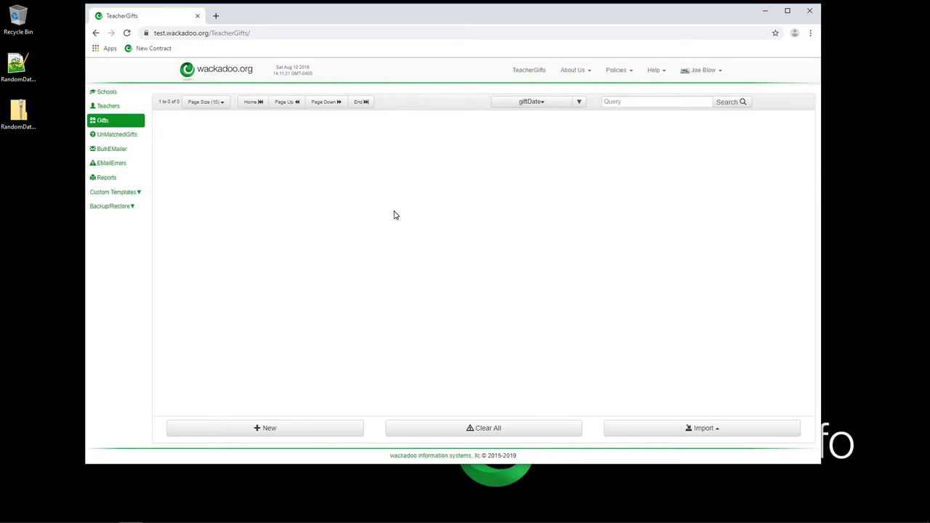
pyautogui.click(711, 430)
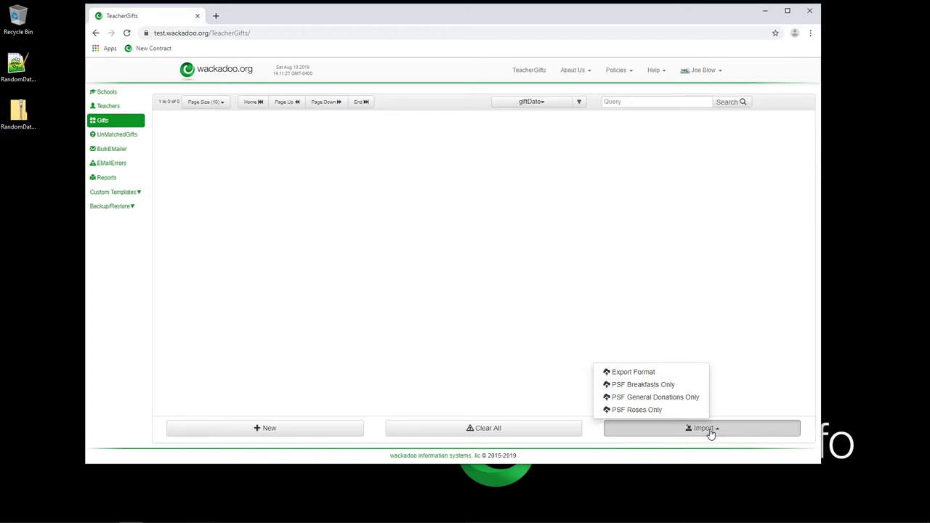
pyautogui.click(678, 391)
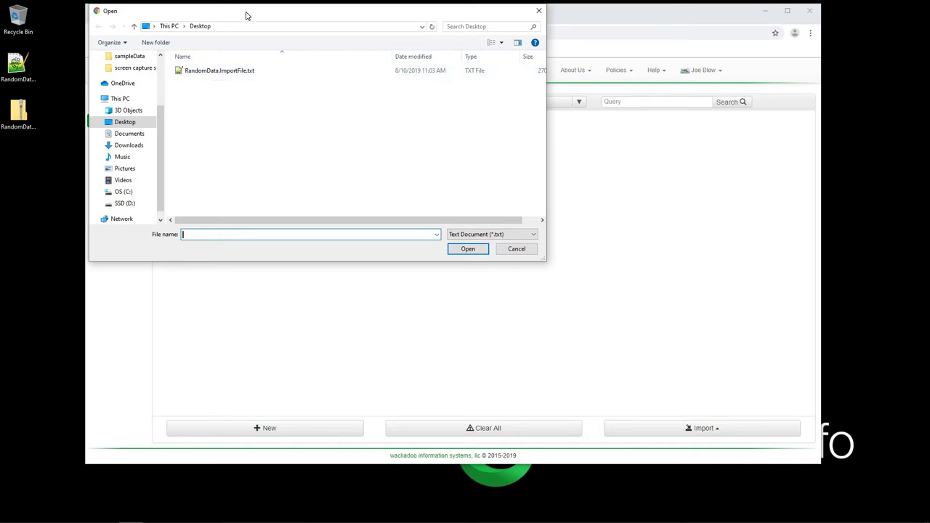
pyautogui.moveTo(245, 15); pyautogui.dragTo(276, 16)
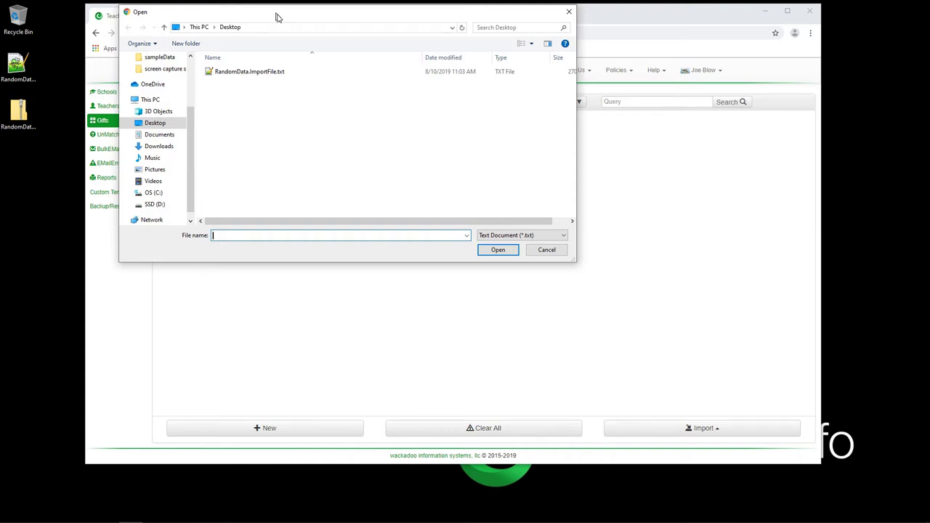
pyautogui.doubleClick(240, 71)
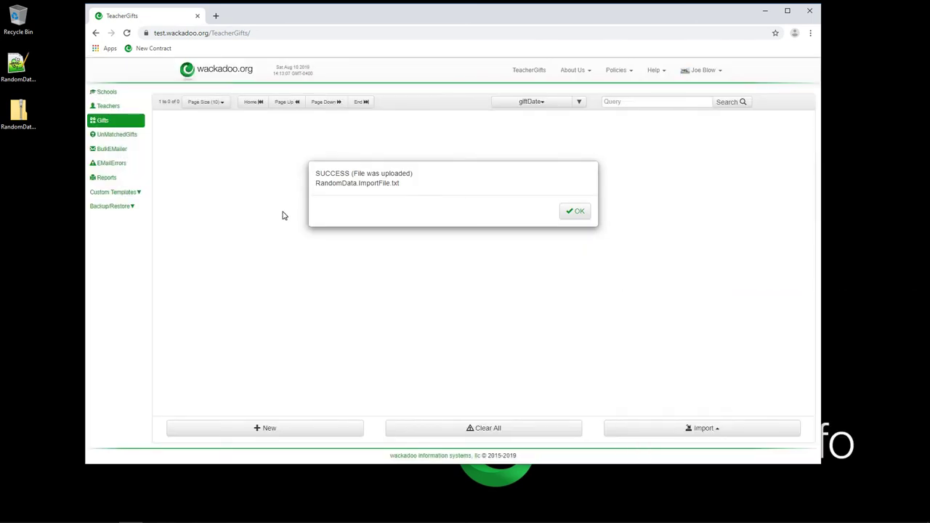
pyautogui.click(576, 211)
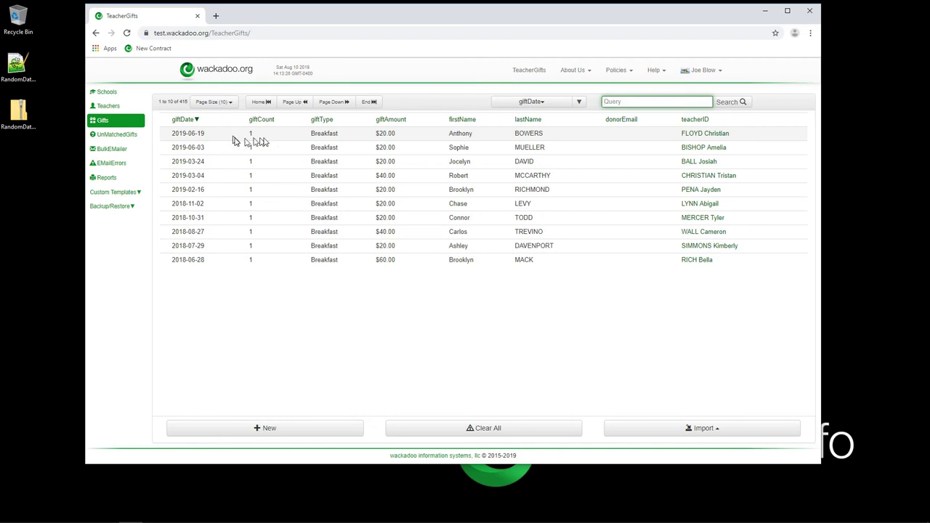
# Examine the details of the Breakfast gift dated 2019-06-19, including its giftNames value, and return to the gifts list
pyautogui.click(363, 138)
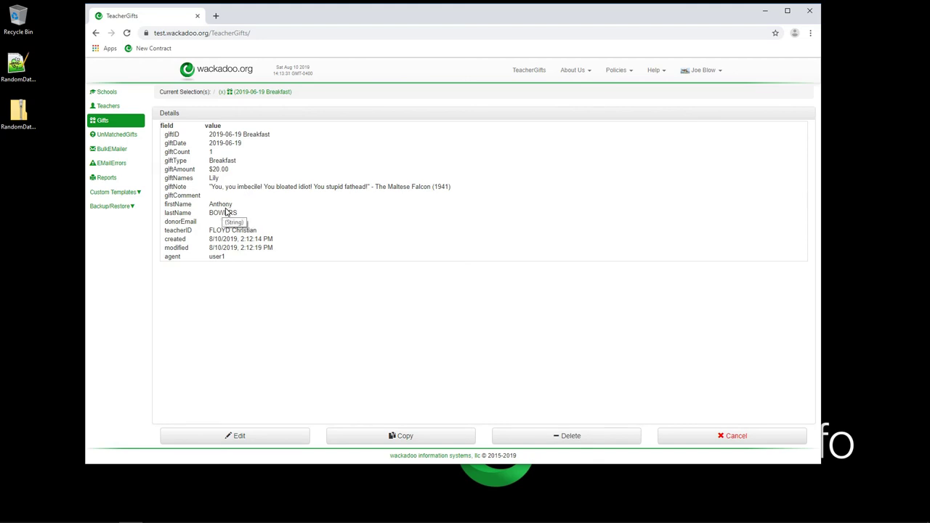
pyautogui.doubleClick(214, 178)
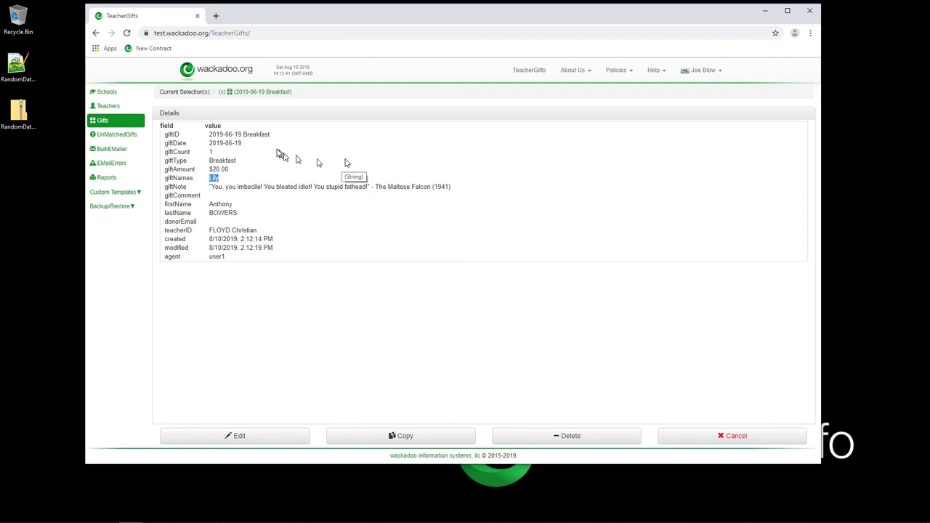
pyautogui.click(251, 96)
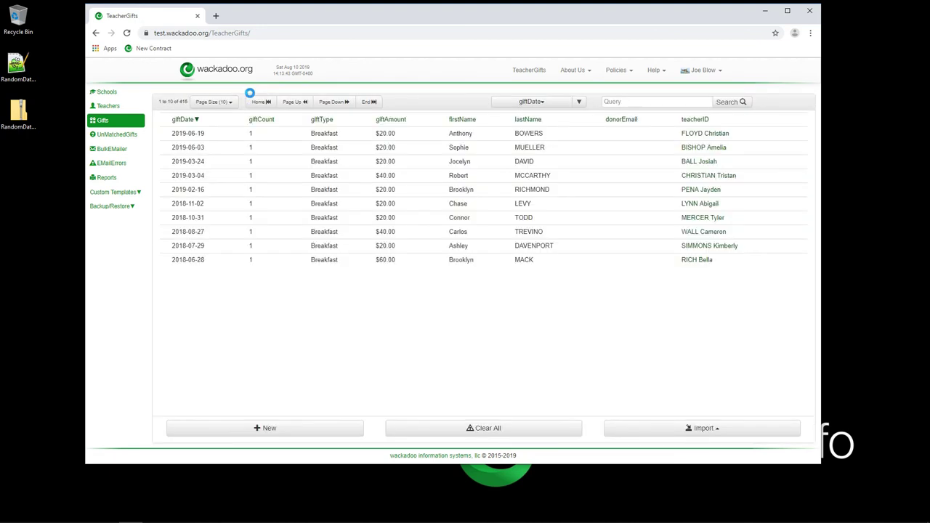